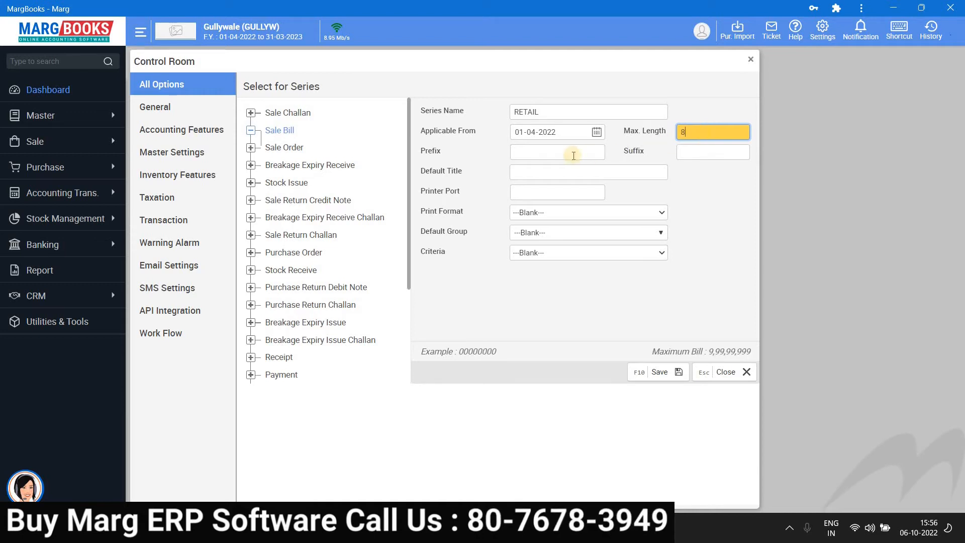
Step: Enter ST22-23 as the prefix of the RETAIL sale bill series
click(555, 150)
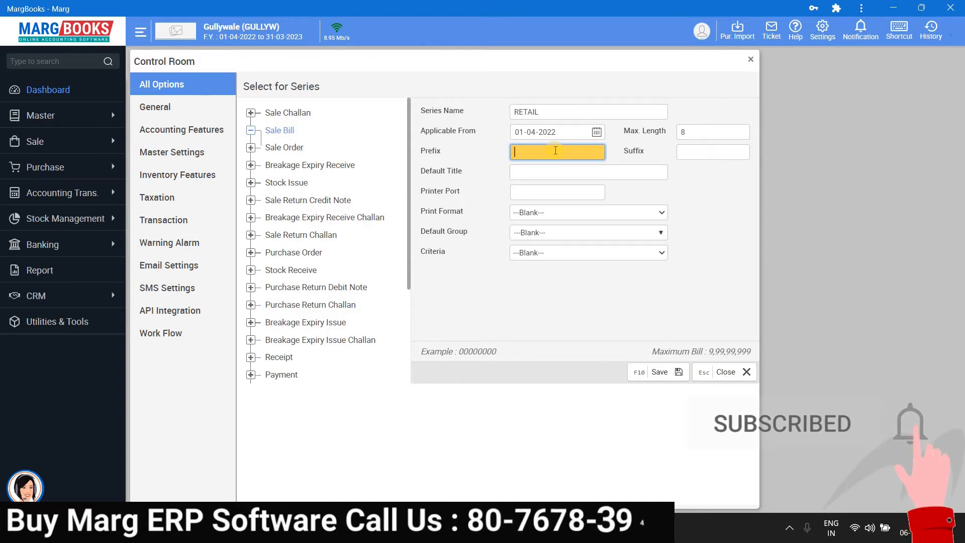
drag(459, 354, 489, 350)
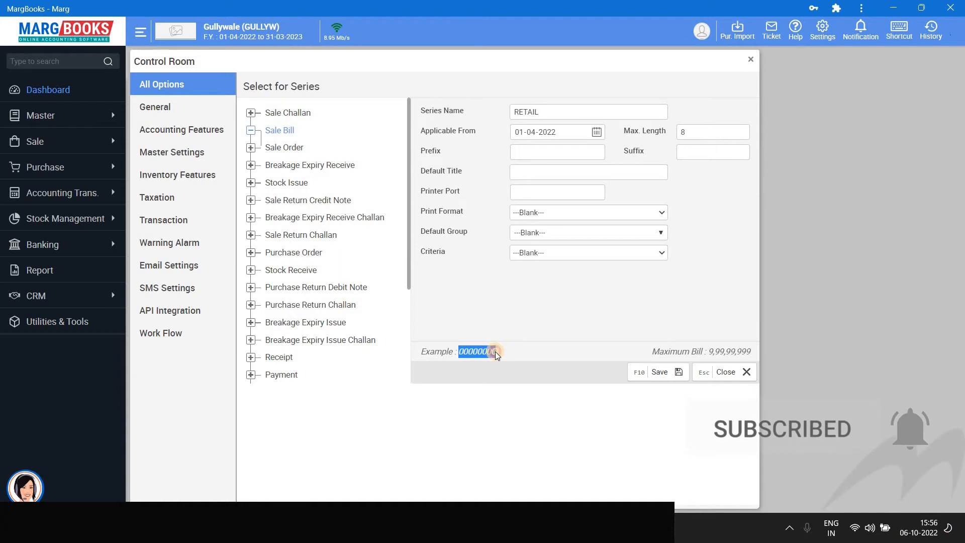
drag(495, 352, 493, 354)
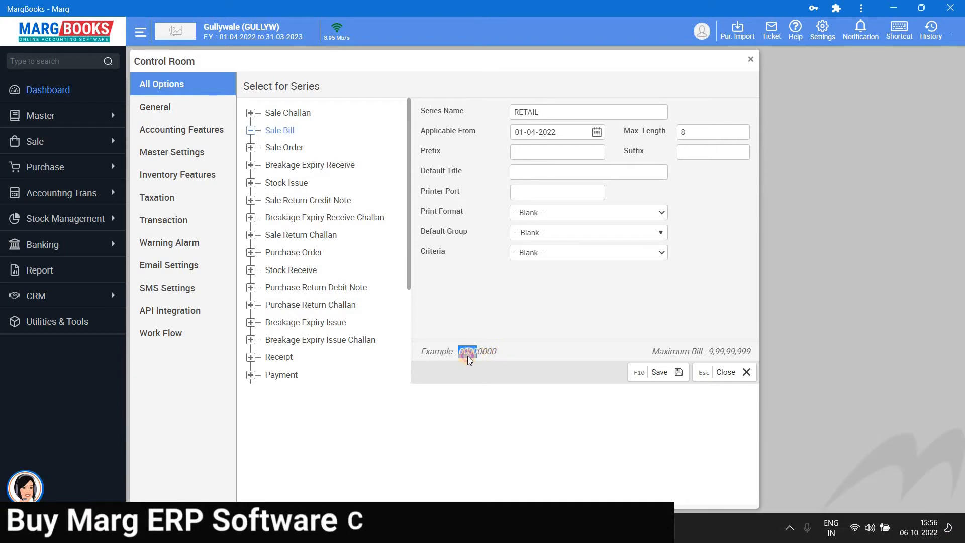
click(491, 355)
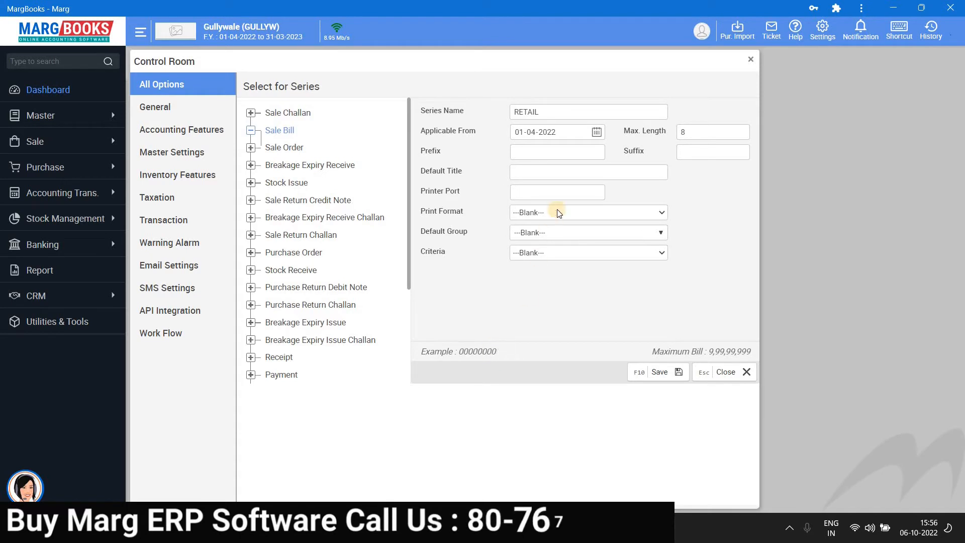
click(533, 155)
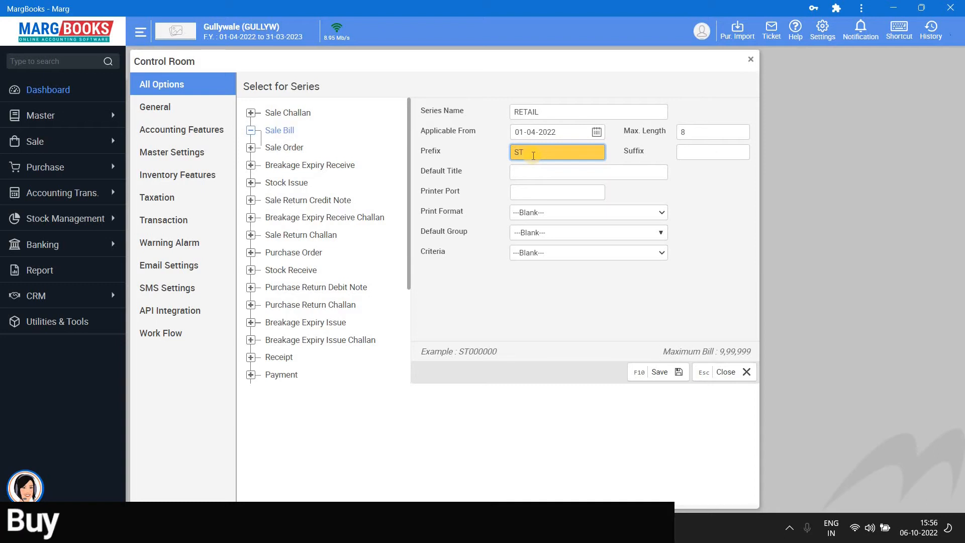
text(22-23)
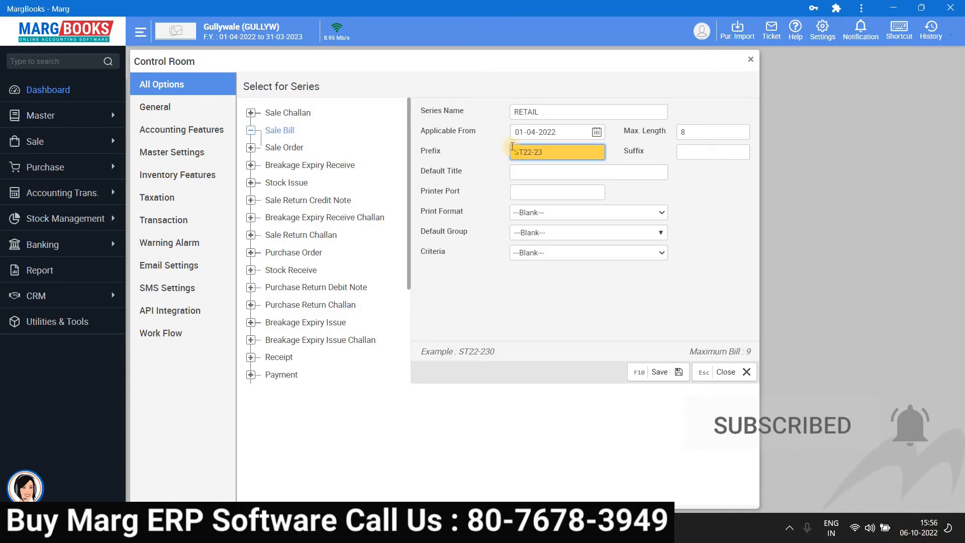
Step: Shorten the RETAIL series prefix to ST22
drag(515, 152, 546, 152)
click(546, 152)
click(688, 130)
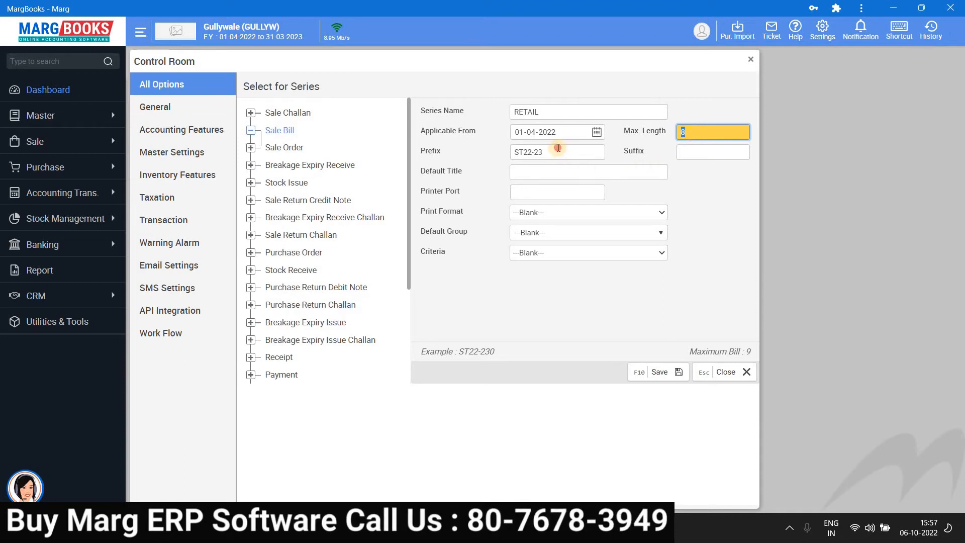
drag(558, 148, 528, 150)
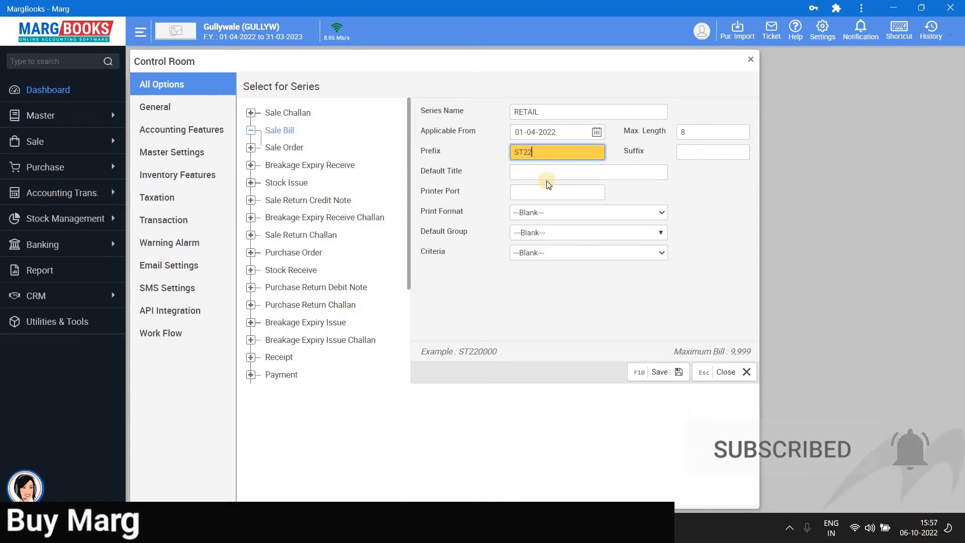
click(522, 173)
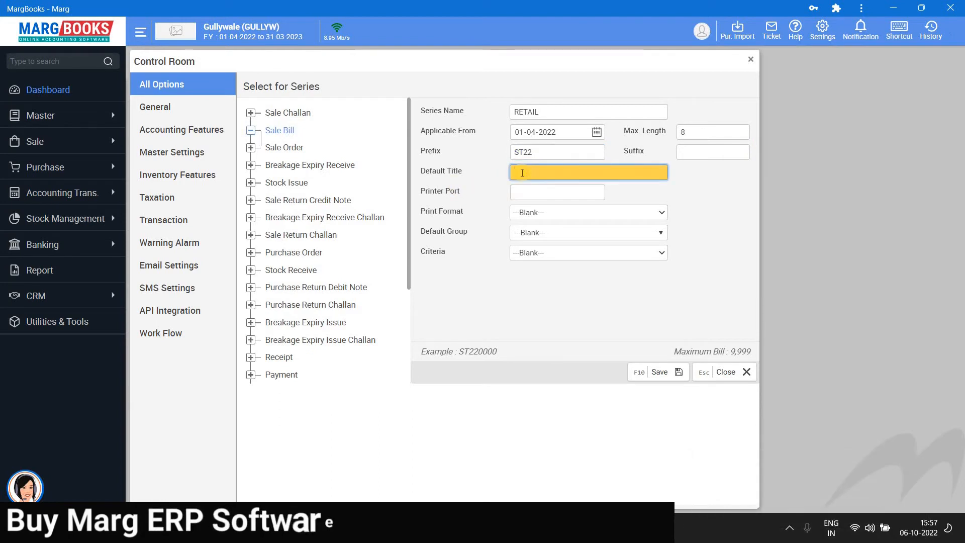
click(684, 154)
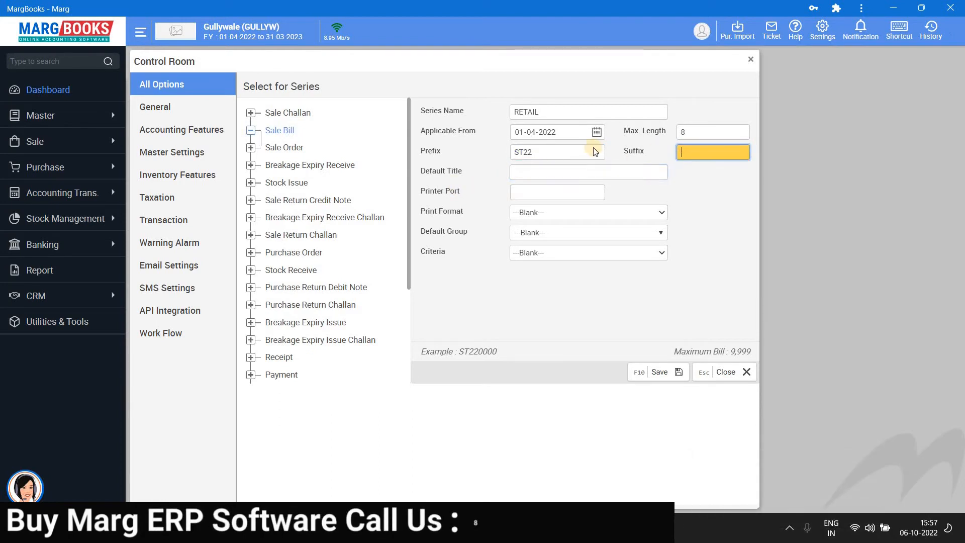
drag(420, 152, 440, 149)
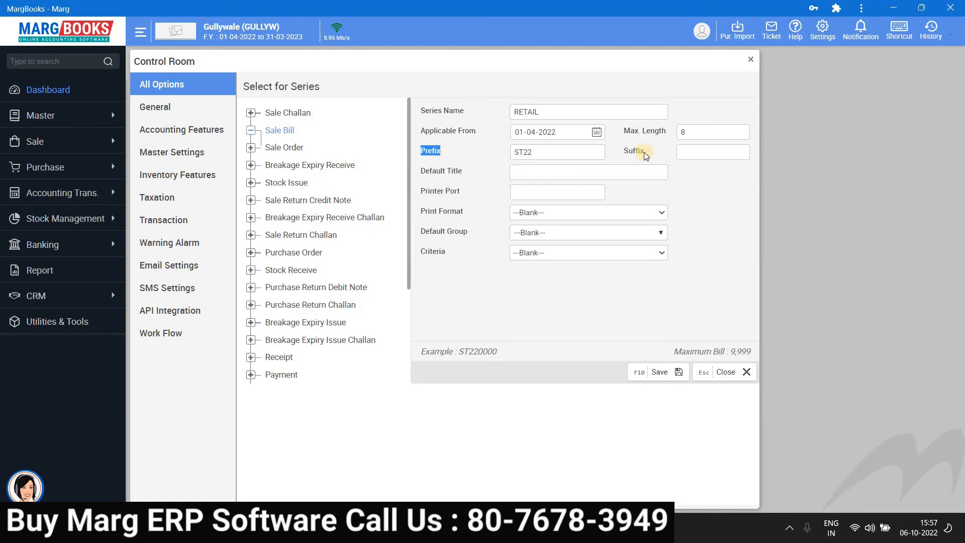
drag(534, 156, 516, 158)
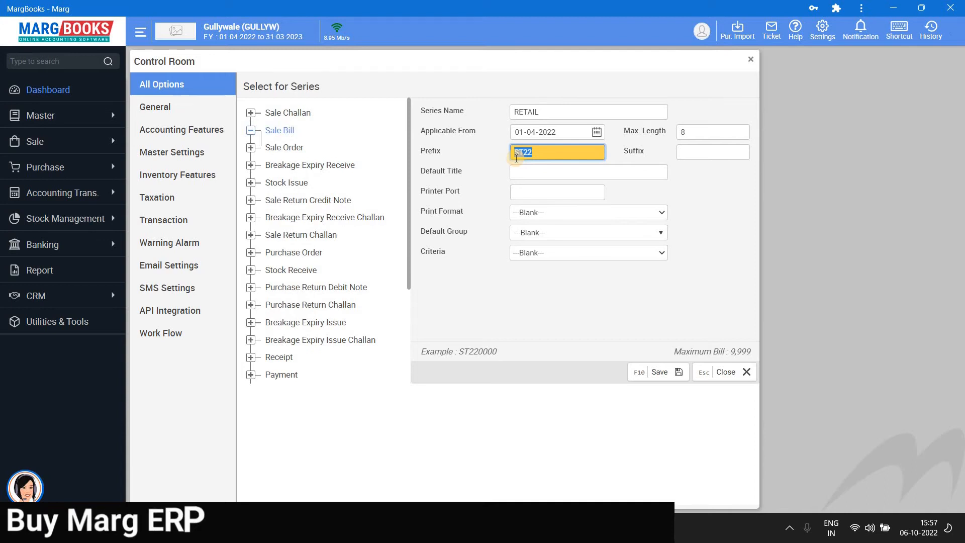
click(690, 155)
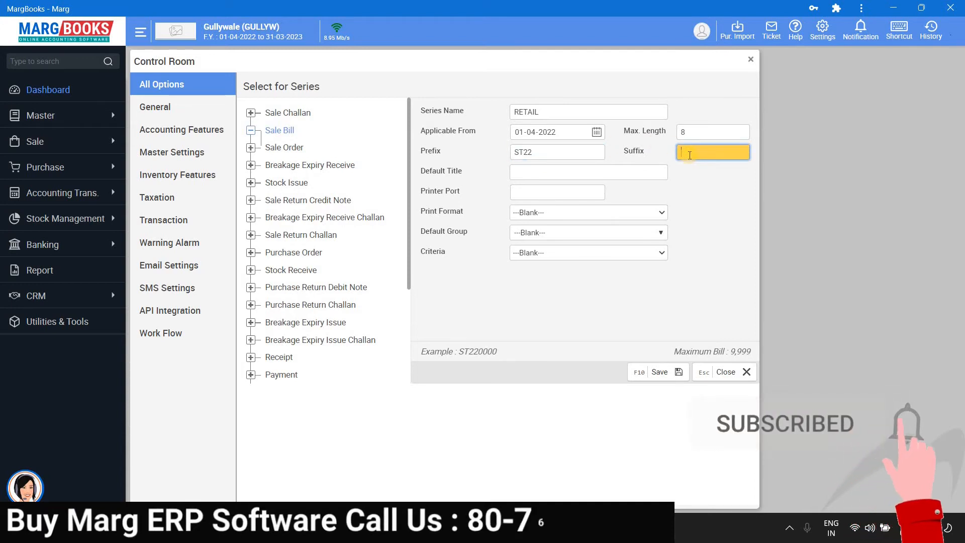
Step: Open Notepad and write the sample bill number ST-22-23/001 with the prefix in front
key(super+r)
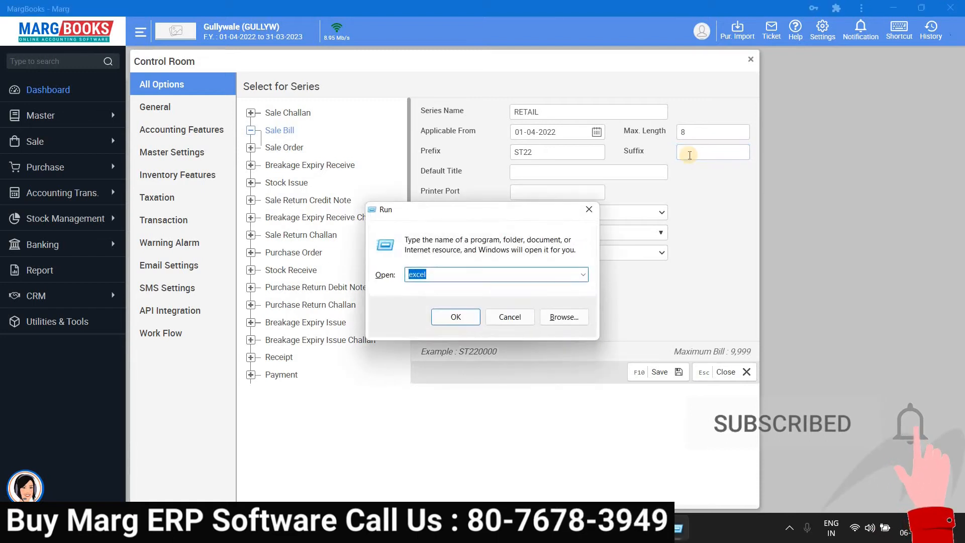
text(NOTEP)
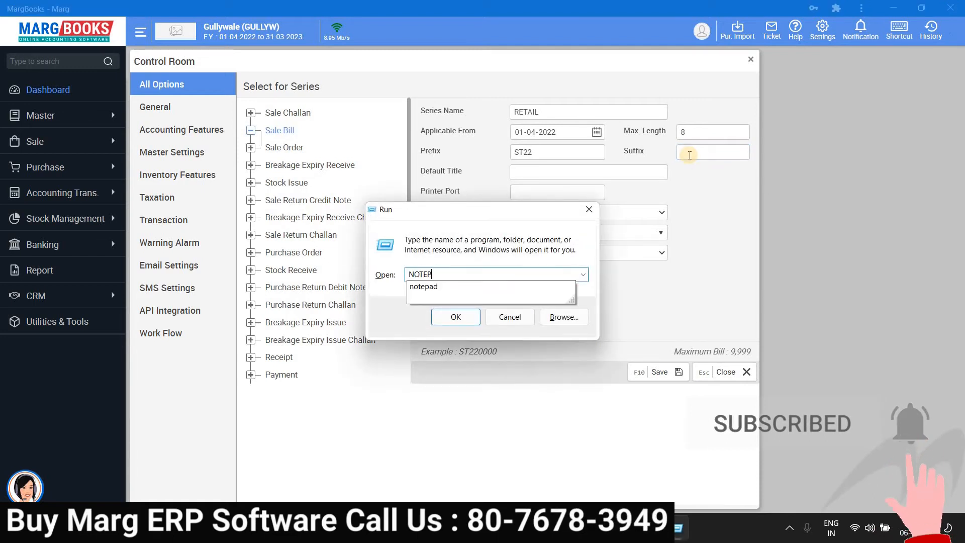
text(AD)
key(Return)
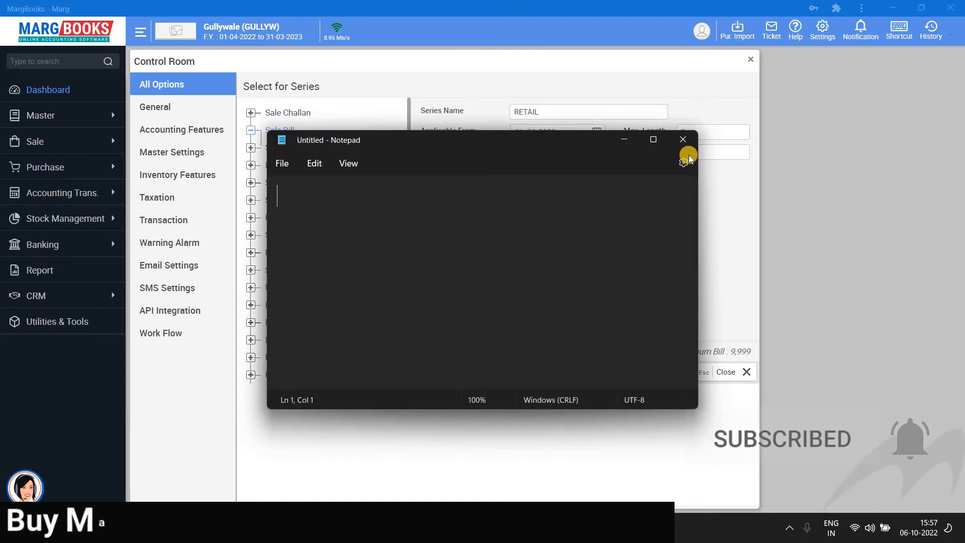
text(ST-22)
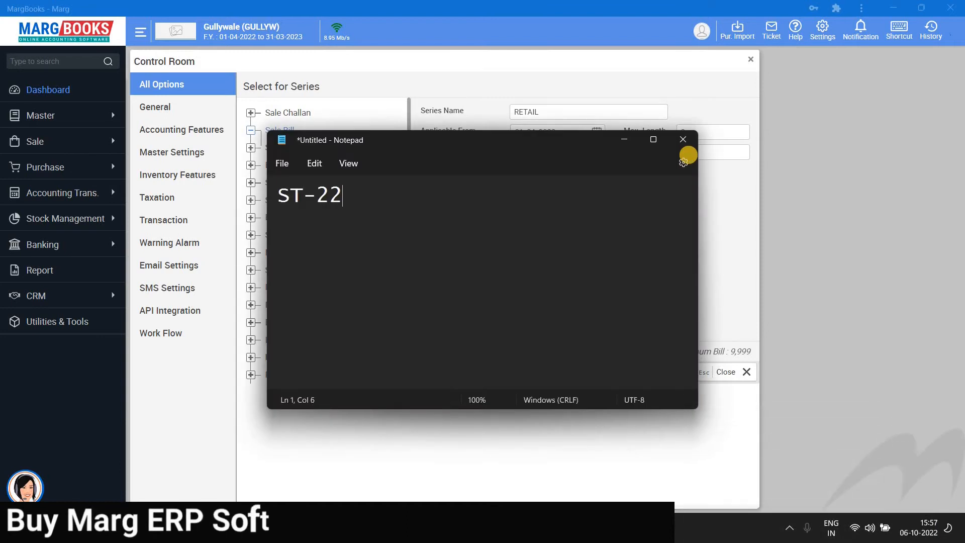
text(-23)
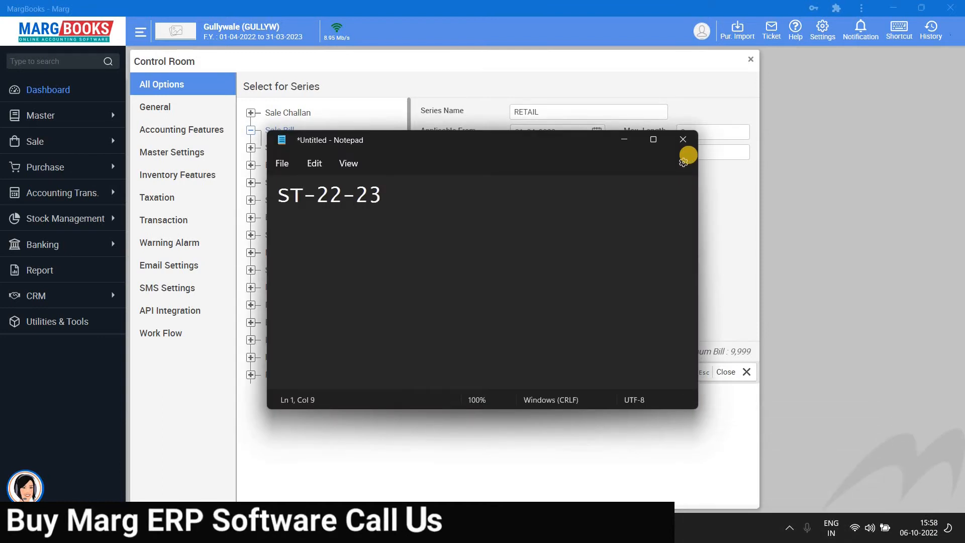
text(/001)
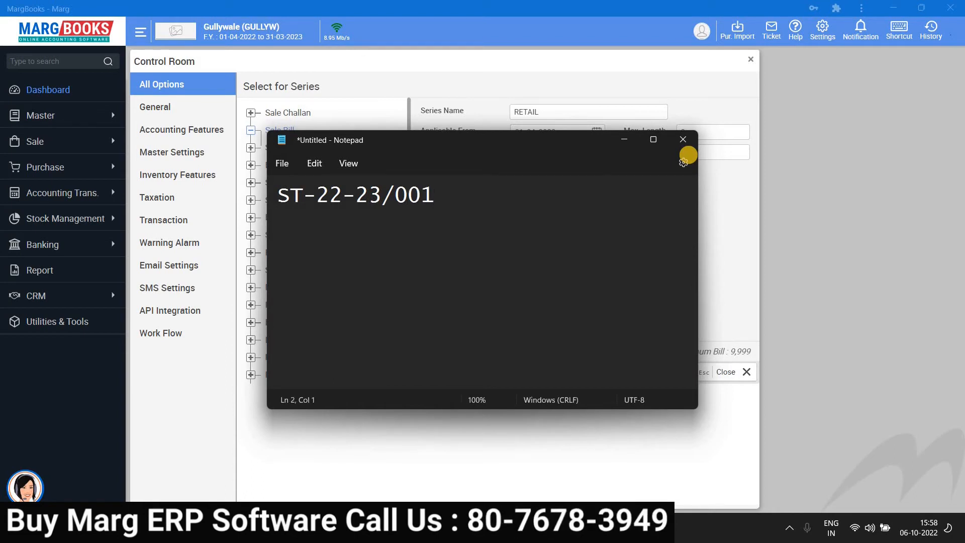
Step: Add the suffix-style sample bill number 001/ST-22-23 on the second line of the note
text(001/)
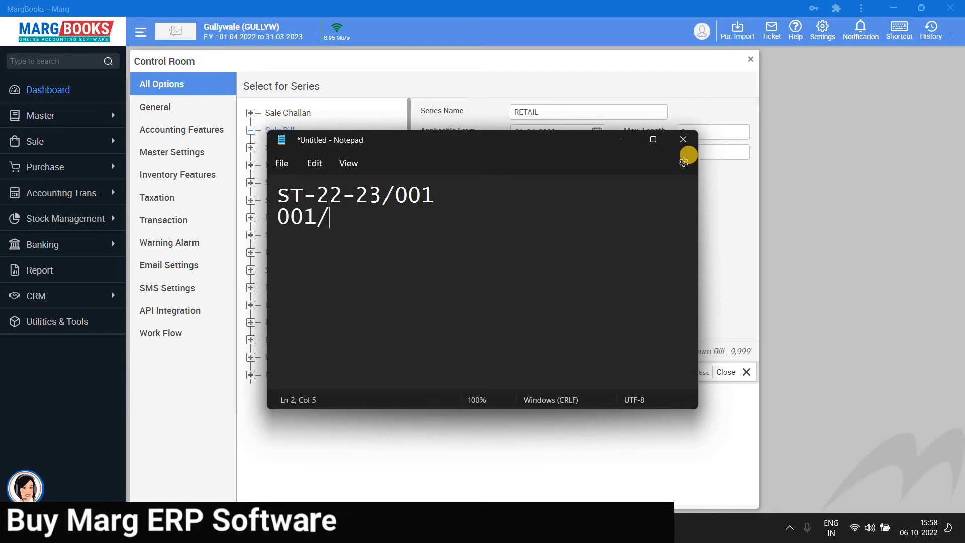
text(ST)
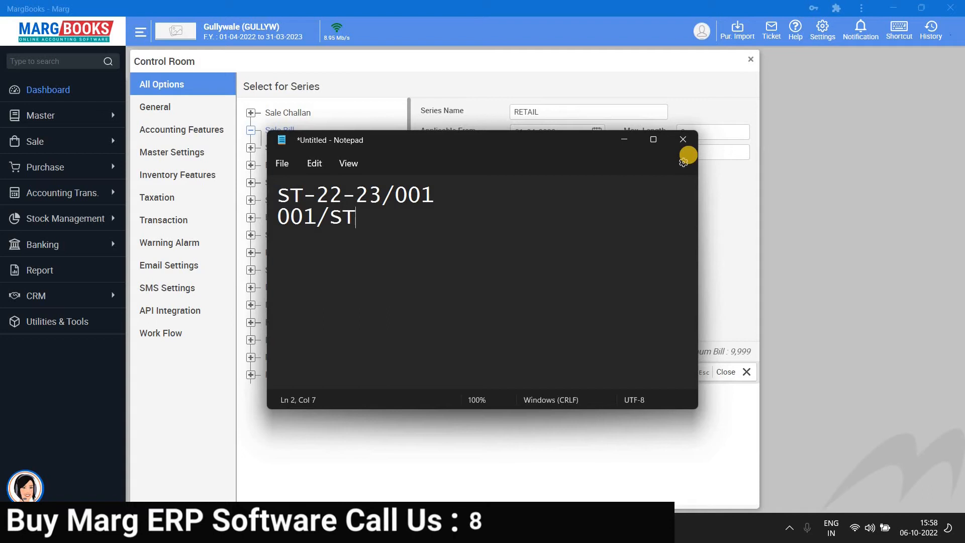
text(-22)
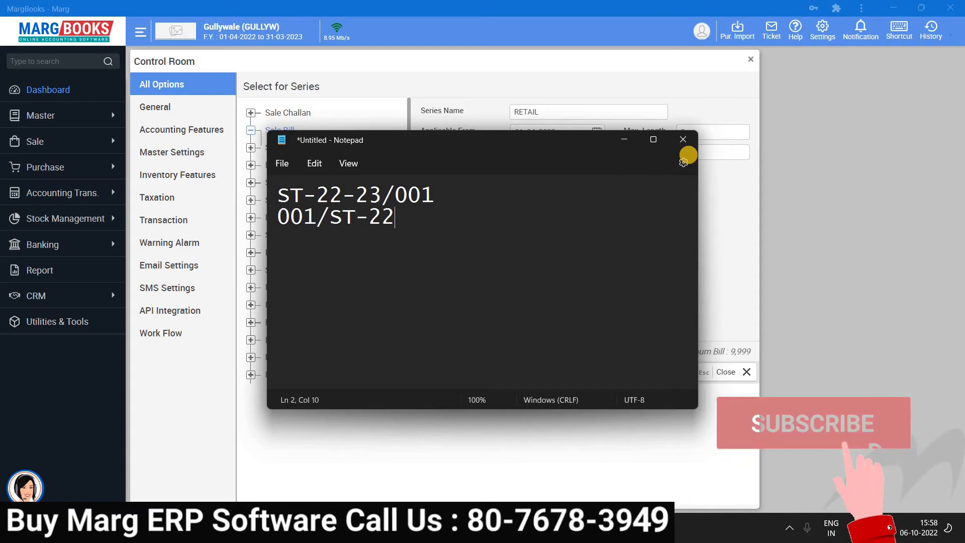
text(-23)
key(Return)
key(Return)
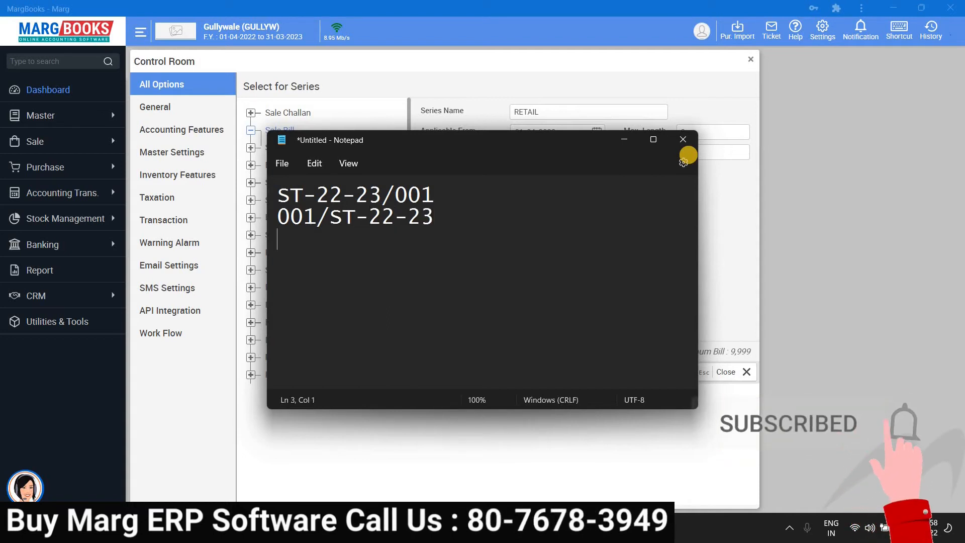
Step: Below a blank line in the note, write the sample ST22-23/001/DELHI combining prefix and suffix
text(S)
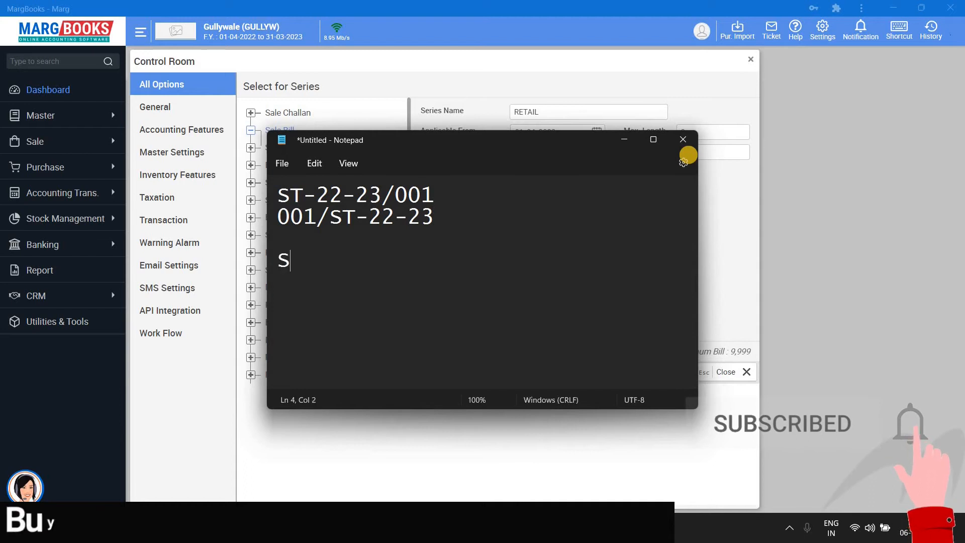
text(T/)
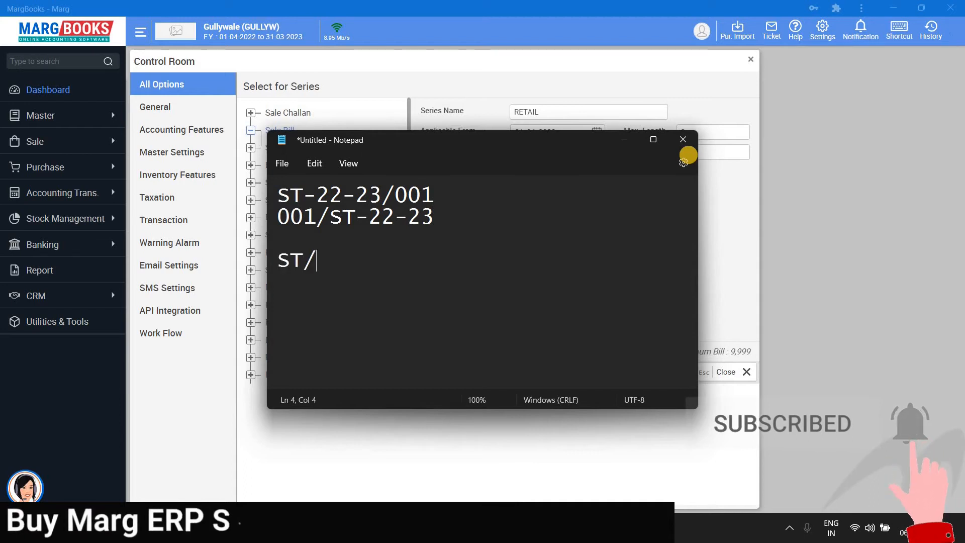
key(BackSpace)
text(22-2)
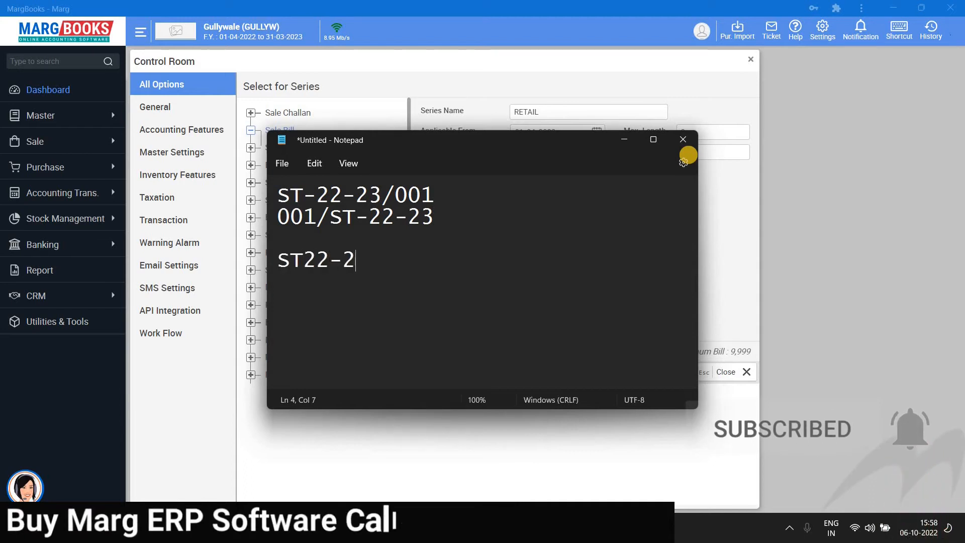
text(3/001/)
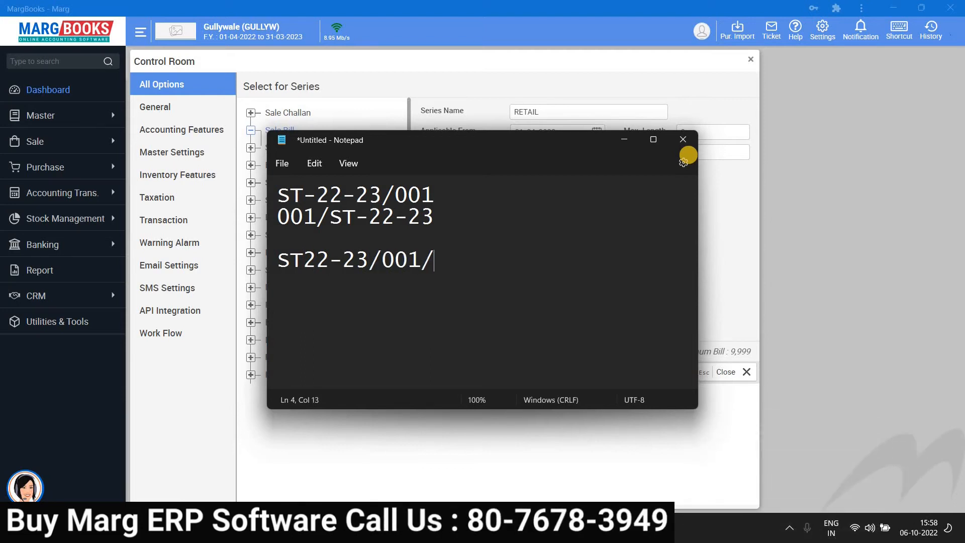
text(DELHI)
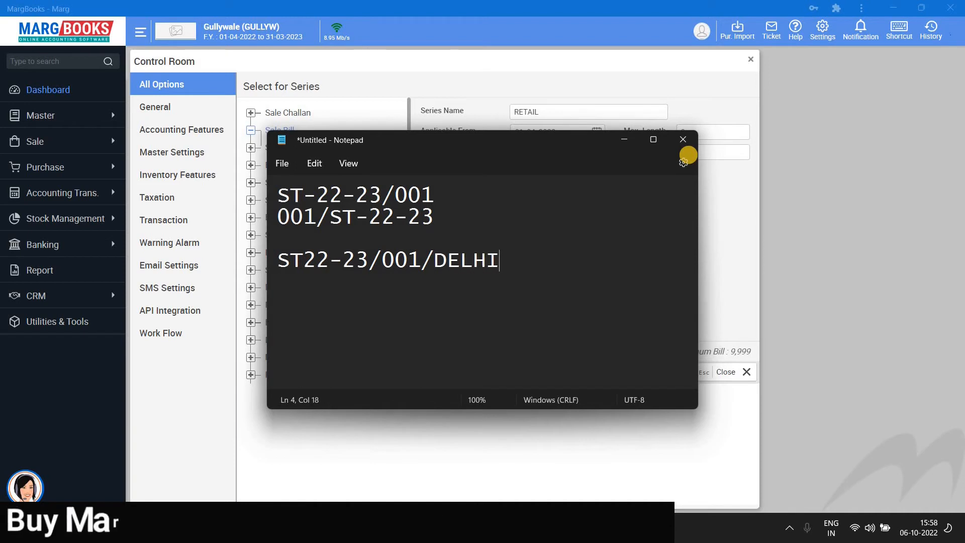
Step: Highlight the number part and then the whole DELHI sample line, and minimize Notepad to return to the MargBooks series form
double_click(415, 256)
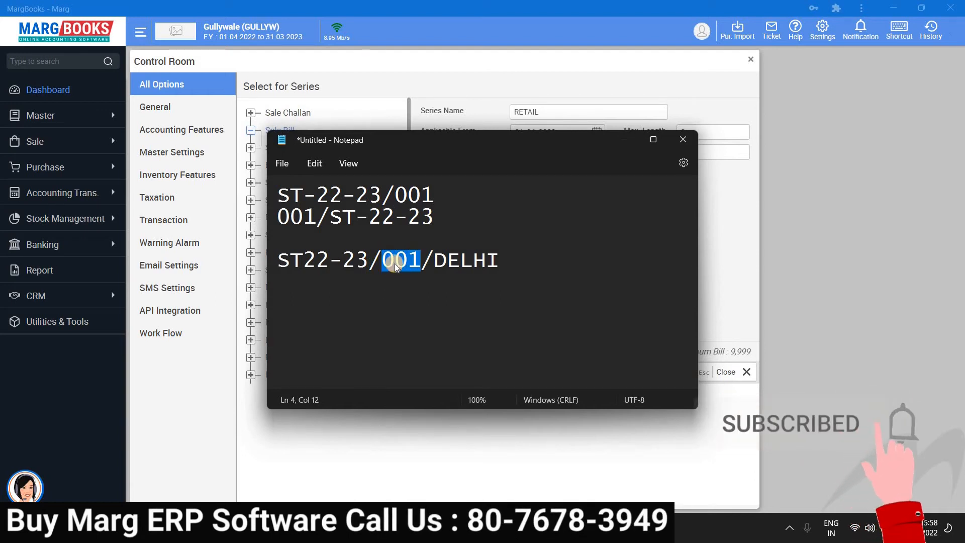
click(396, 260)
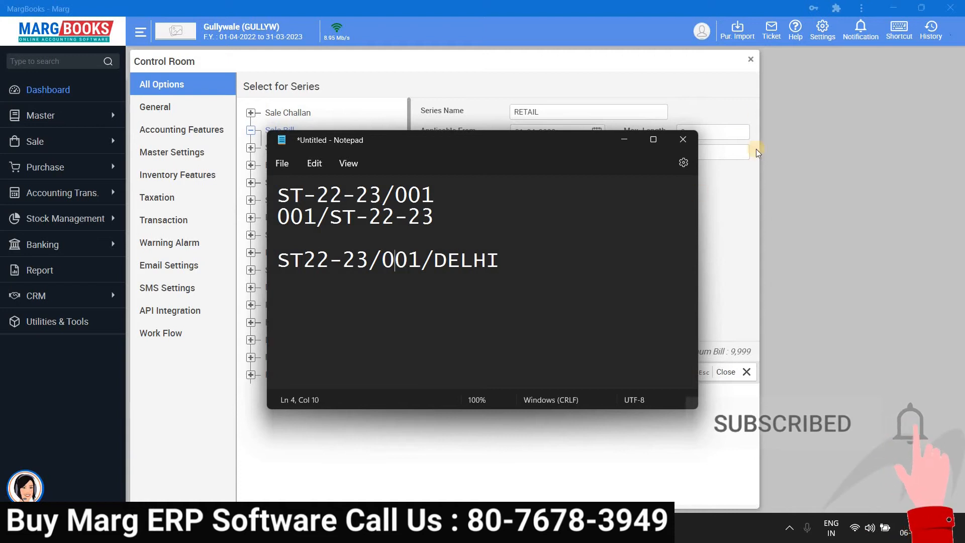
triple_click(454, 259)
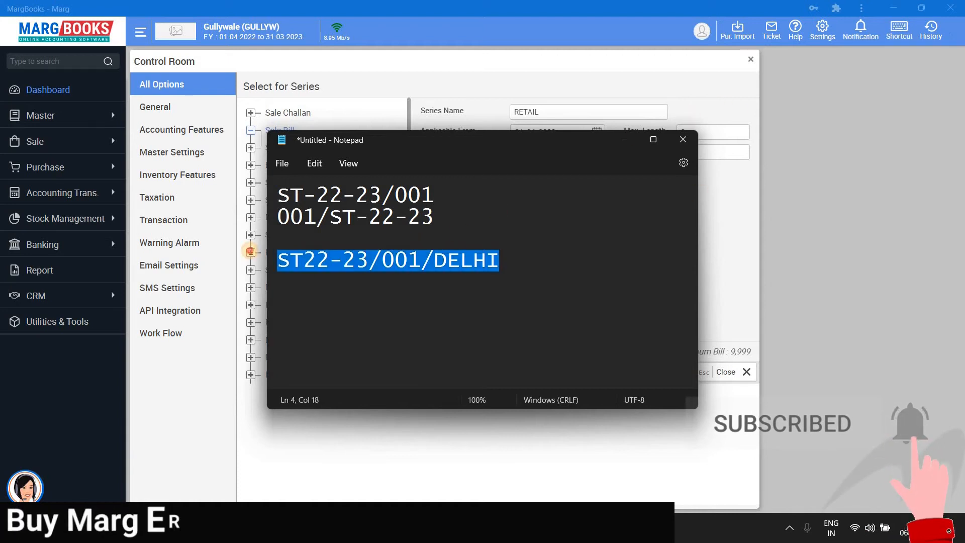
click(618, 144)
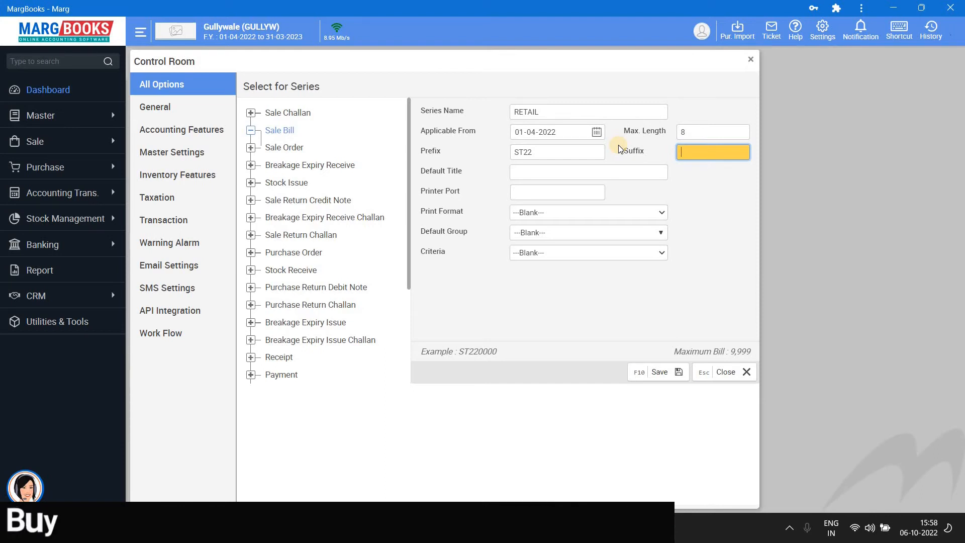
click(687, 130)
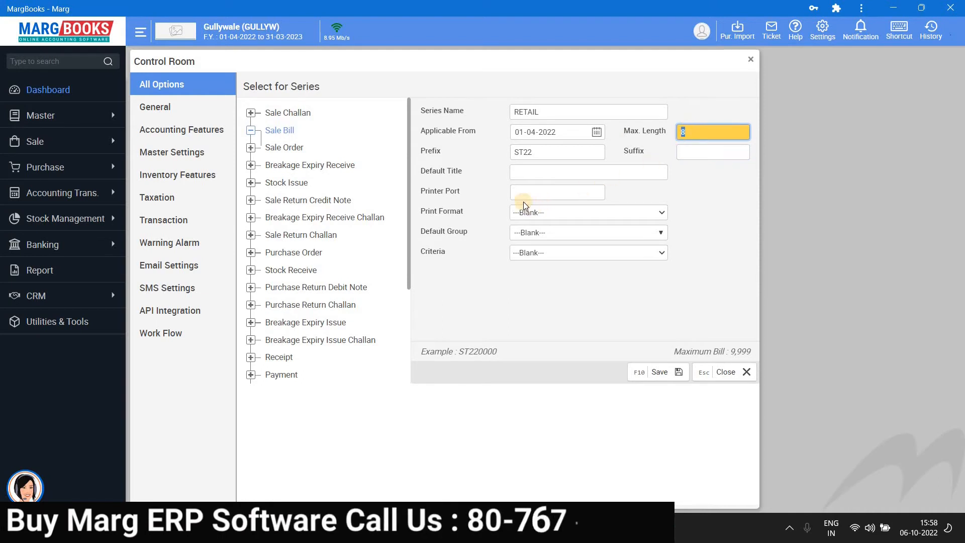
click(526, 173)
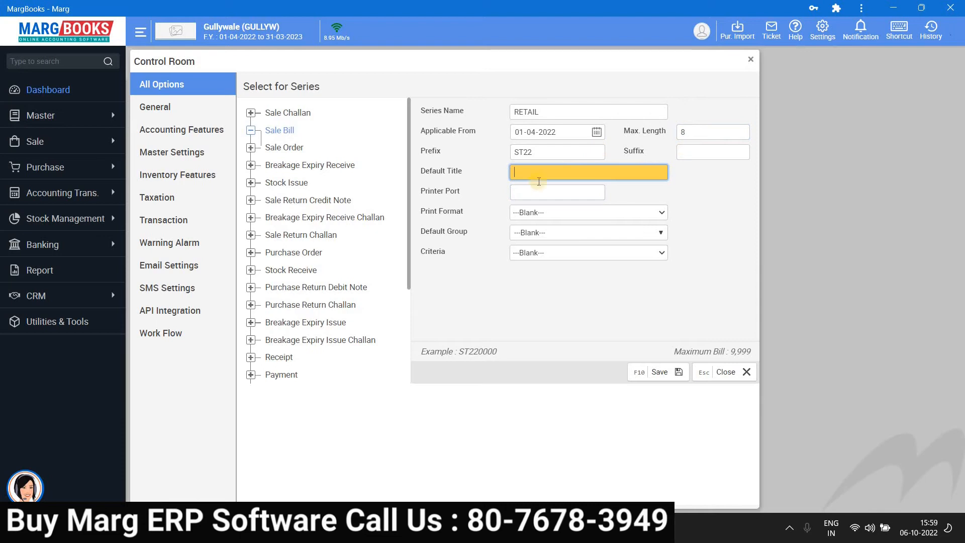
click(529, 190)
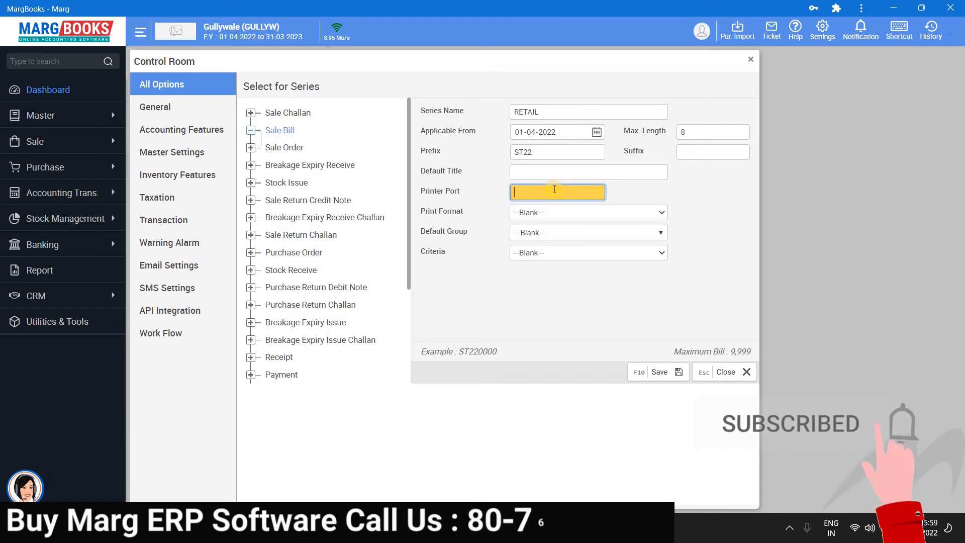
Step: Review the Print Format choices for the RETAIL series and keep the format blank
click(532, 208)
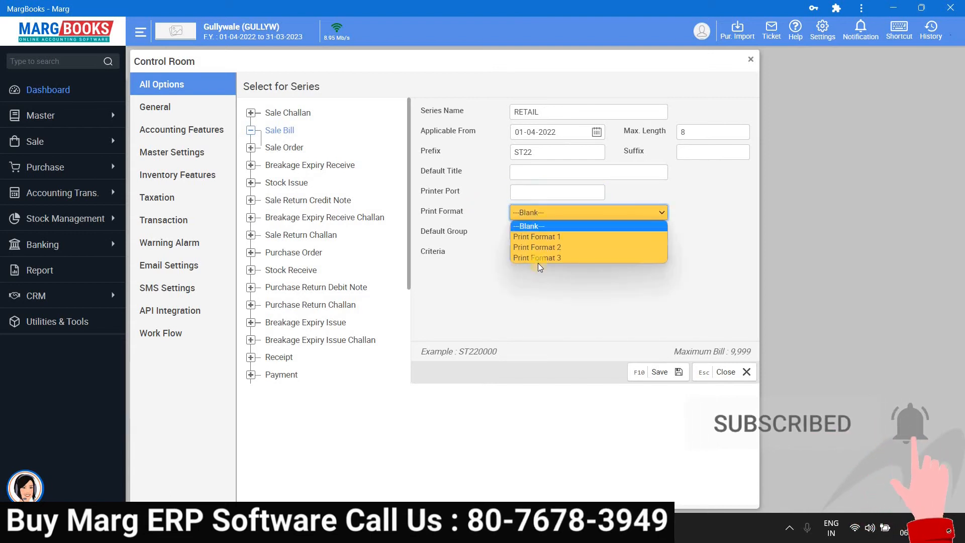
click(547, 227)
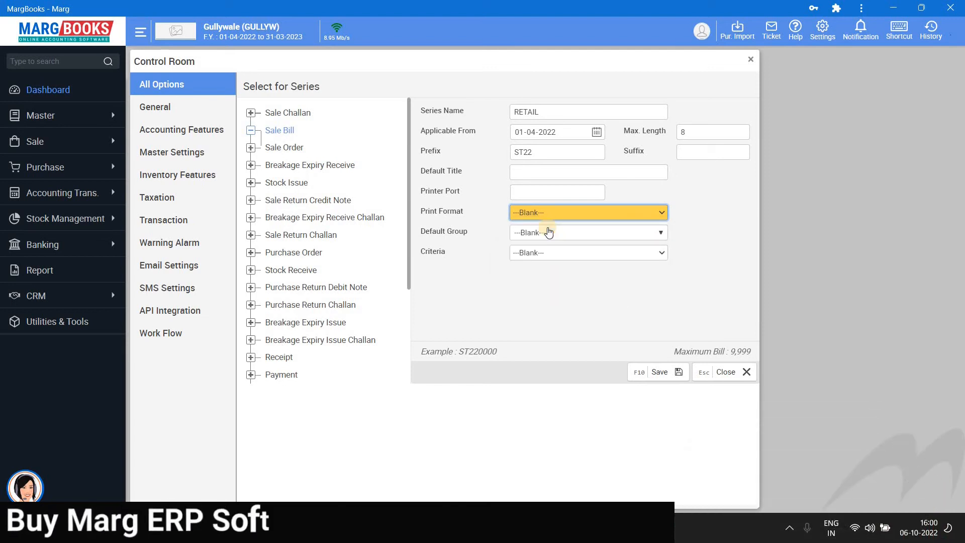
click(590, 209)
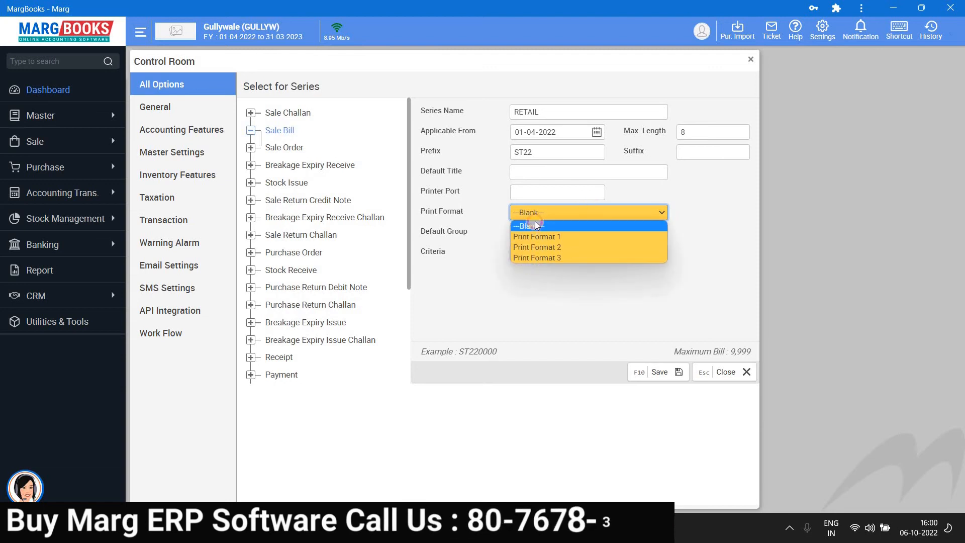
click(543, 226)
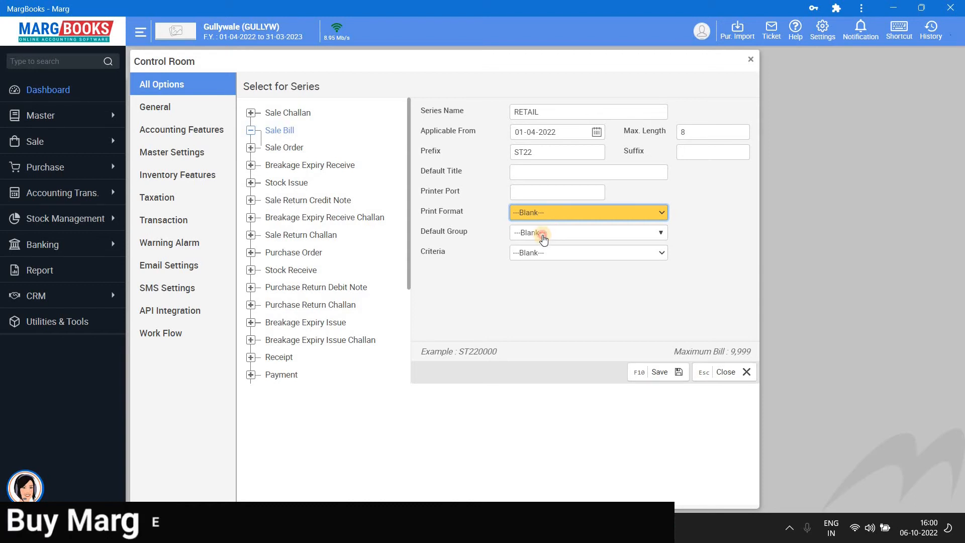
Step: Review the account groups available as the series' Default Group and close the list without choosing one
click(543, 236)
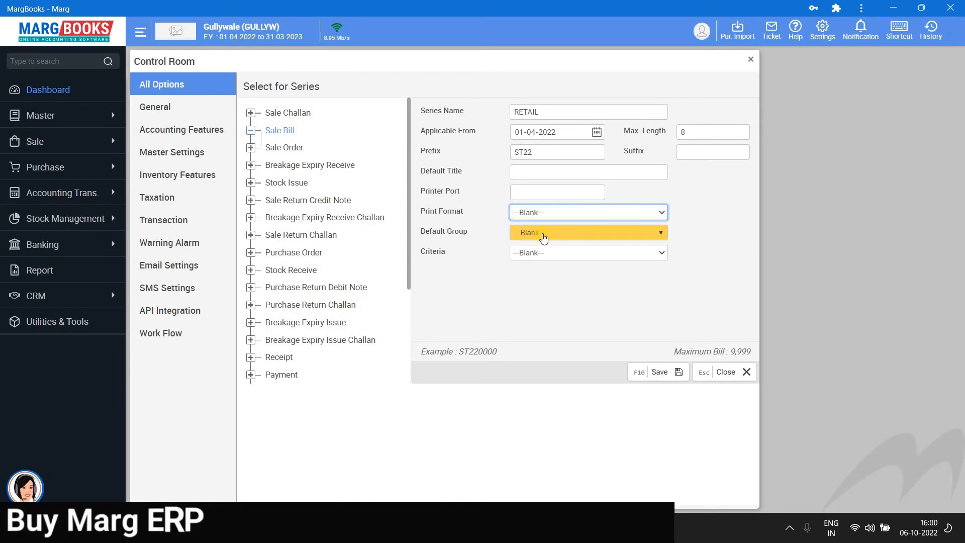
click(662, 234)
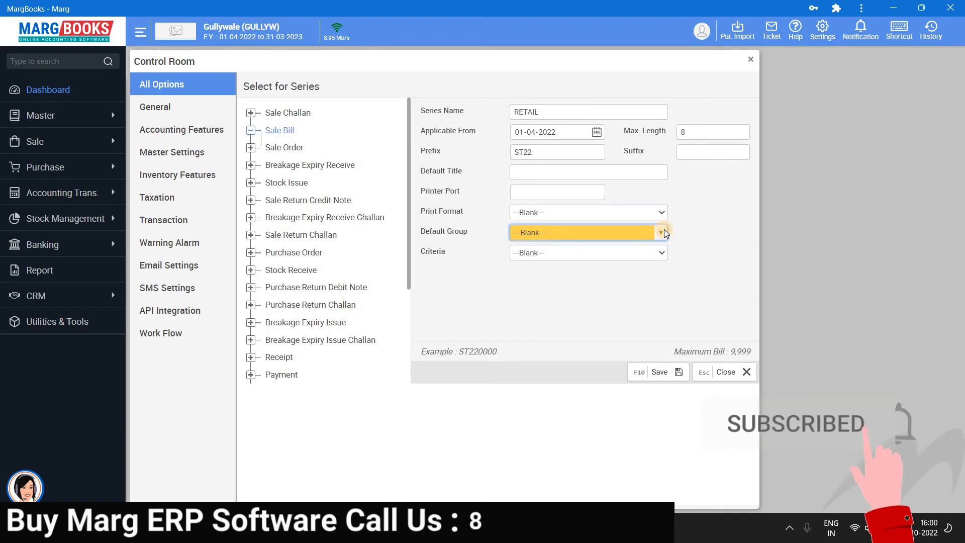
click(664, 233)
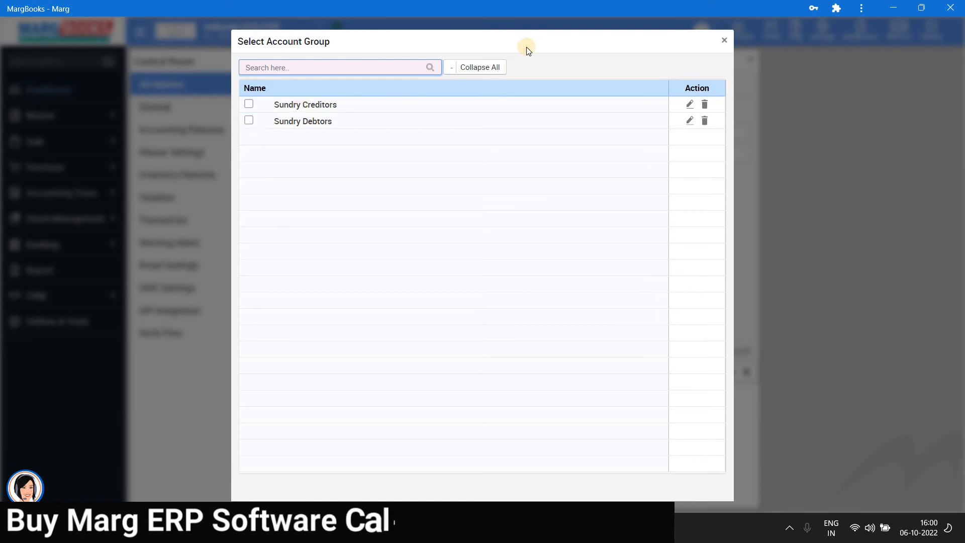
click(726, 41)
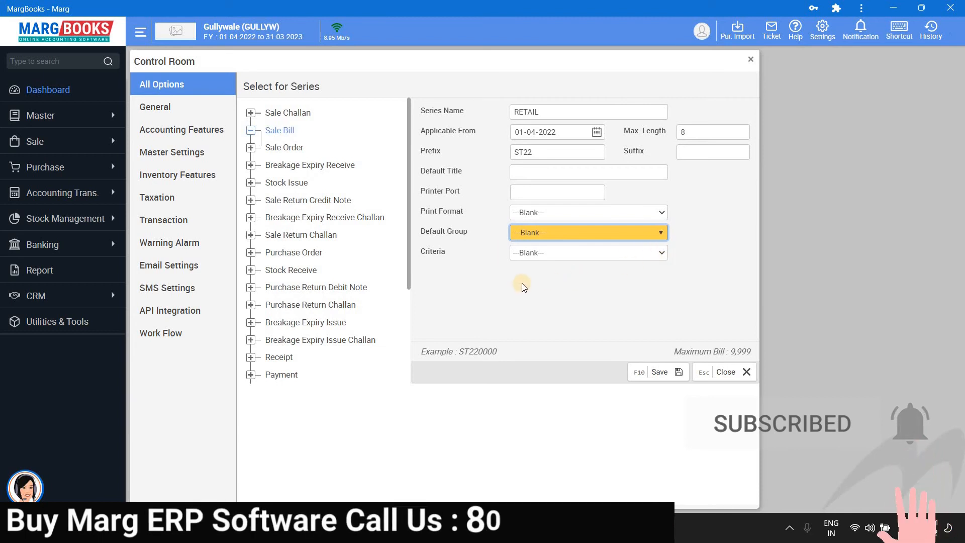
Step: Review the Criteria choices Agency, Category and Salt for the series and keep the criteria blank
click(664, 255)
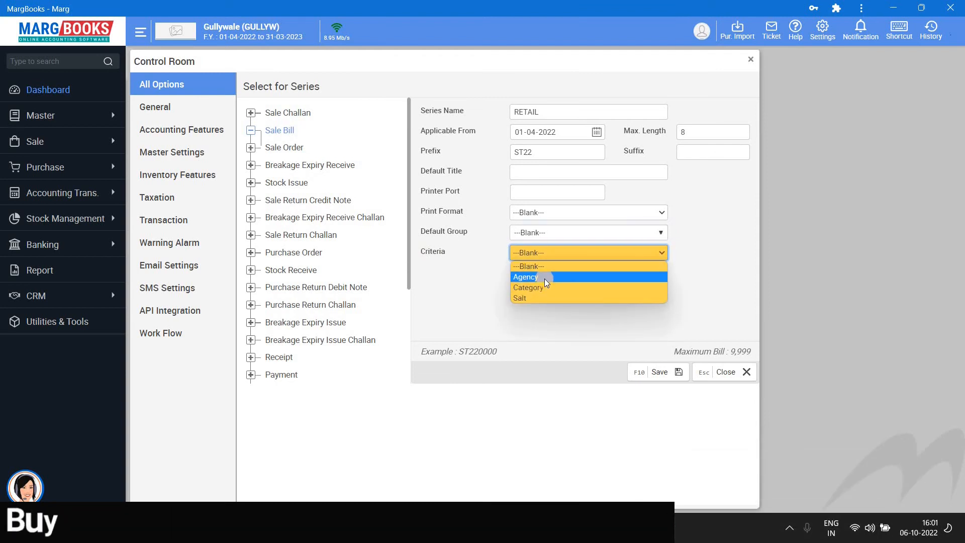
key(Up)
key(Down)
key(Down)
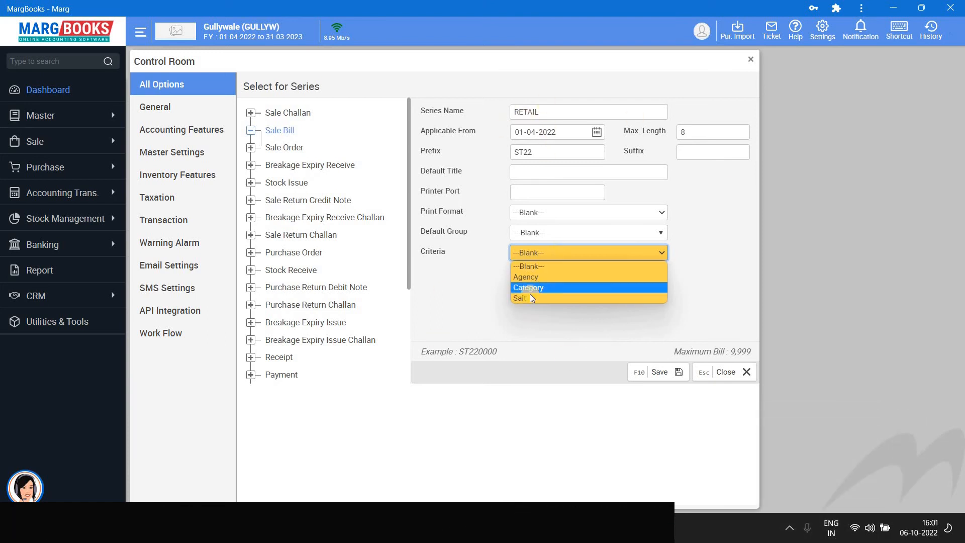
click(532, 266)
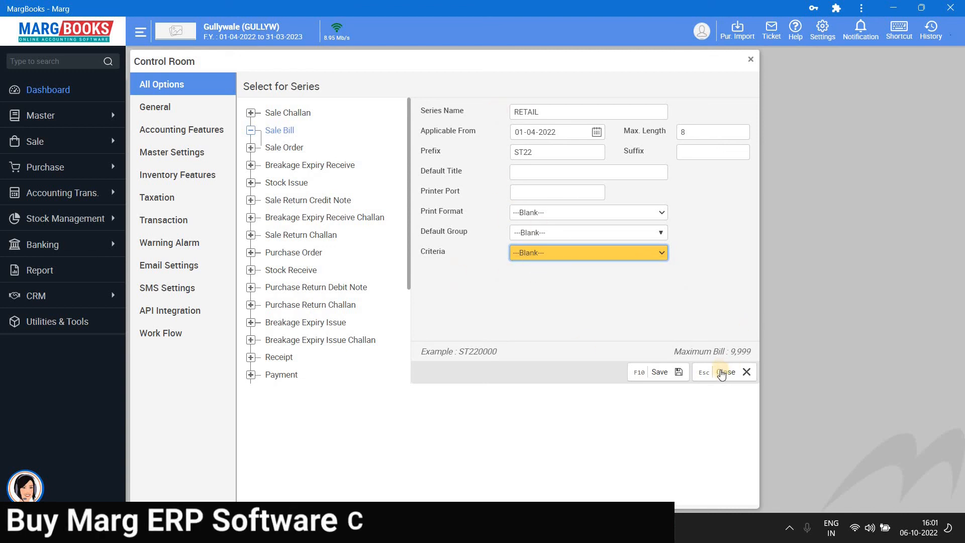
Step: Save the RETAIL sale bill series, close the Control Room and accept the page refresh
click(659, 372)
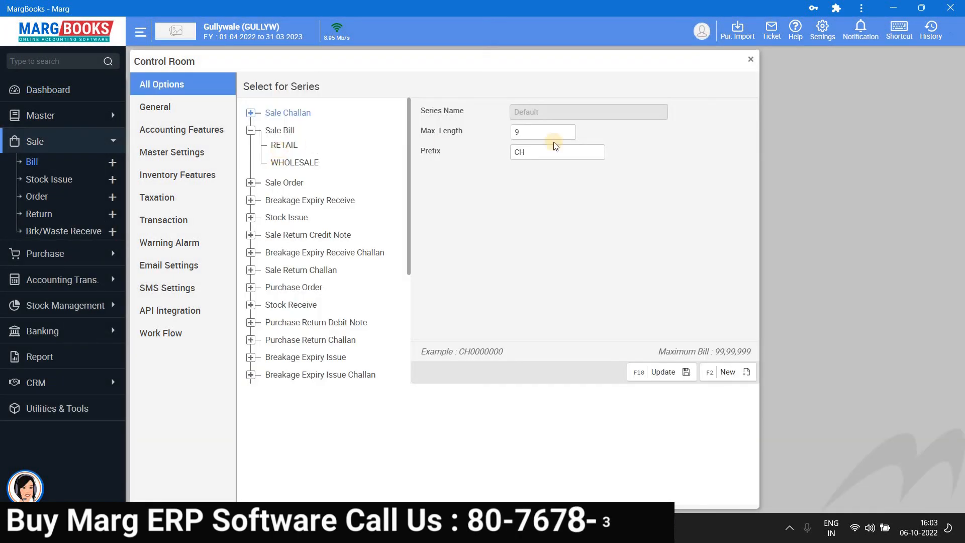
click(750, 60)
click(411, 119)
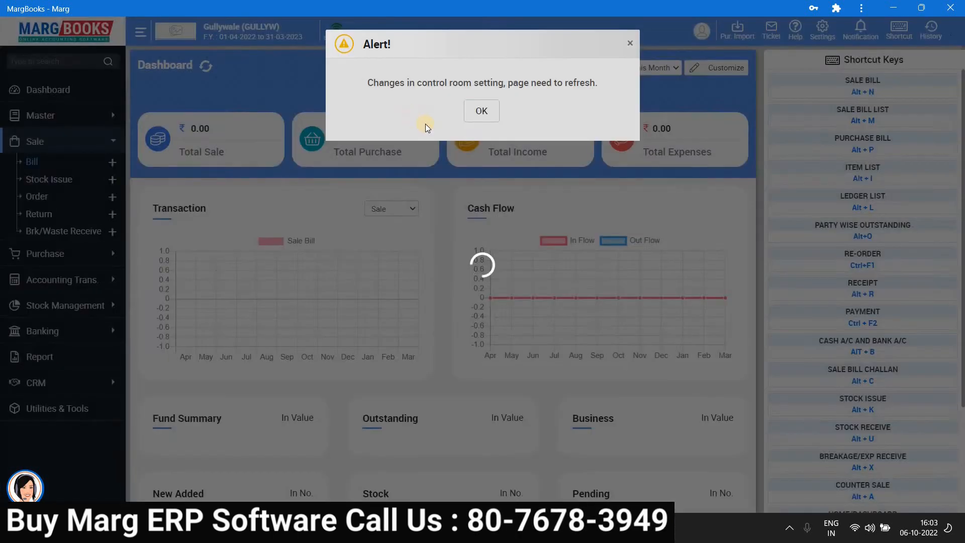
click(482, 111)
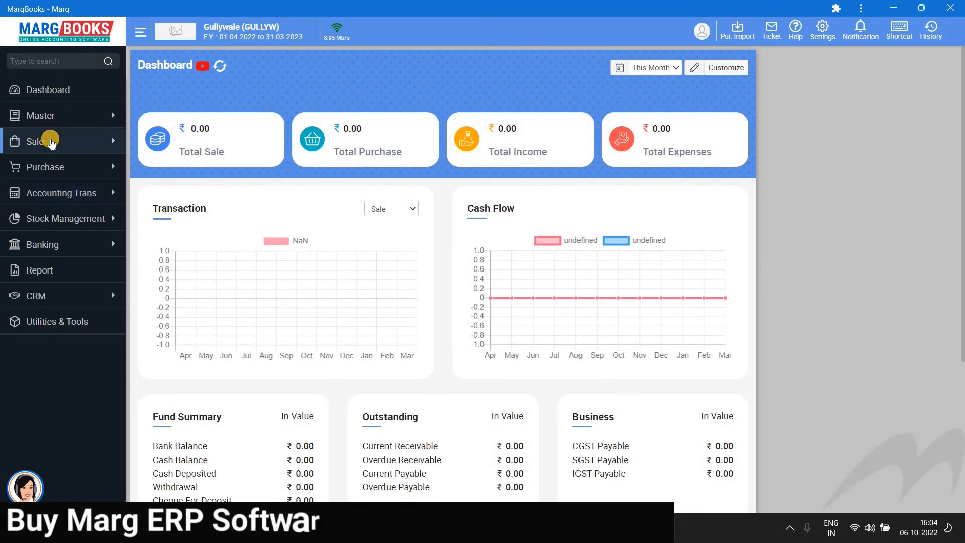
Step: Open a new sale bill in the RETAIL series to check its bill number, and close the bill unsaved
click(51, 142)
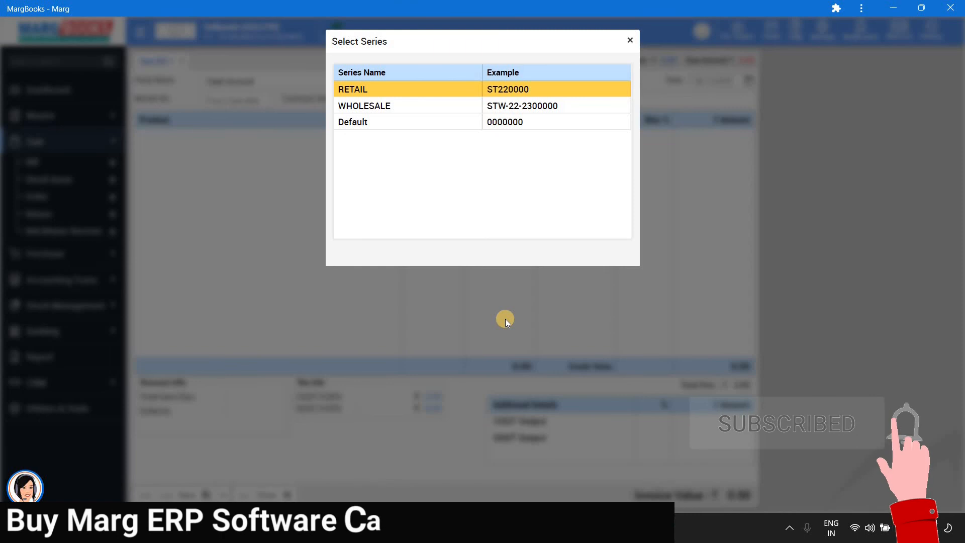
key(Up)
key(Down)
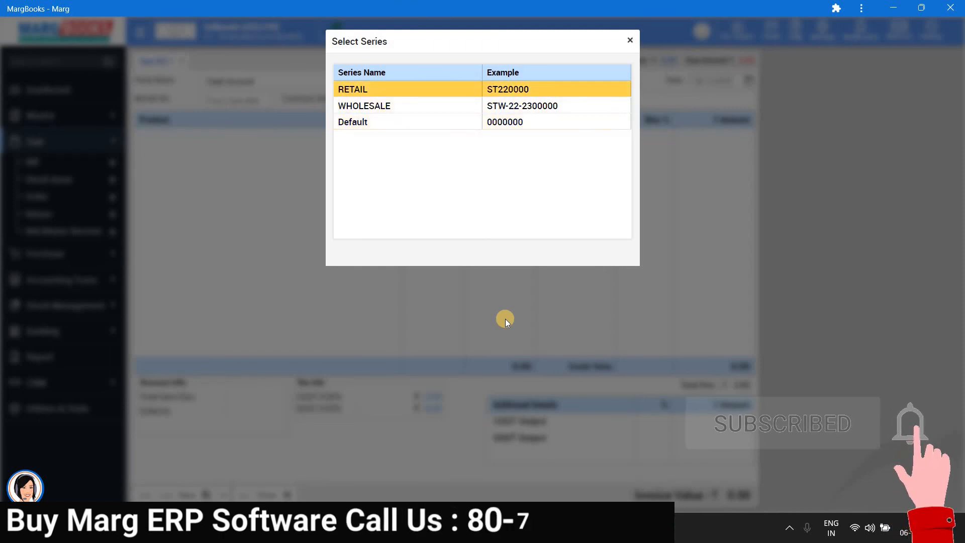
key(Down)
key(Down)
key(Down)
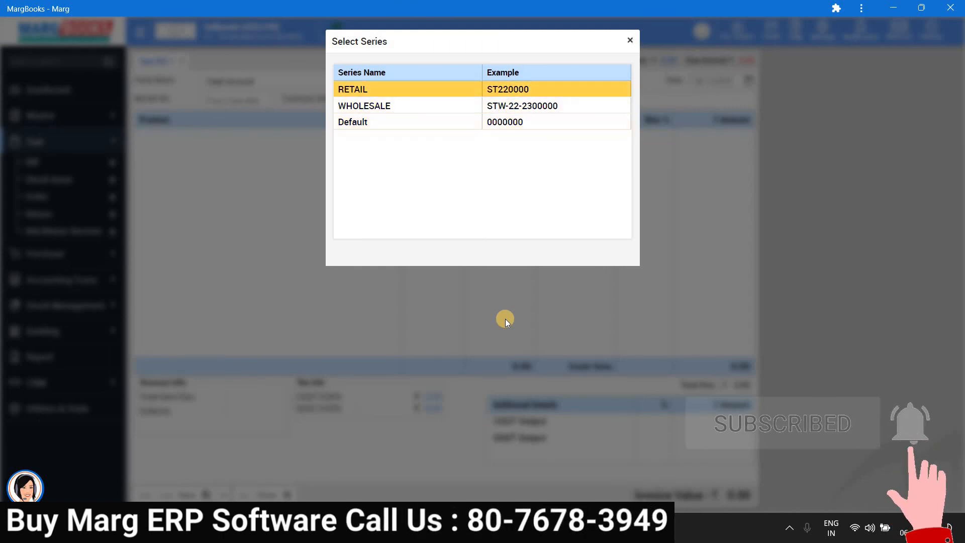
key(Down)
key(Up)
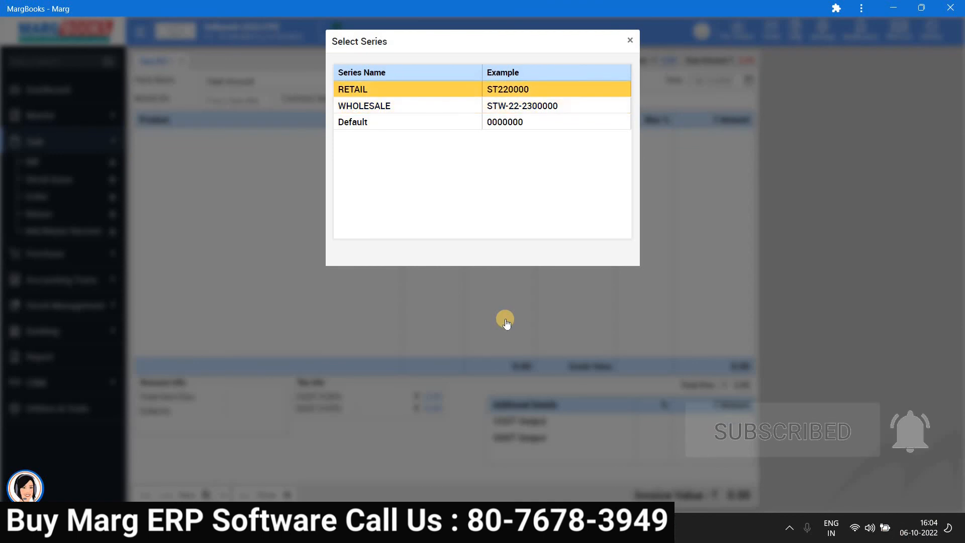
key(Return)
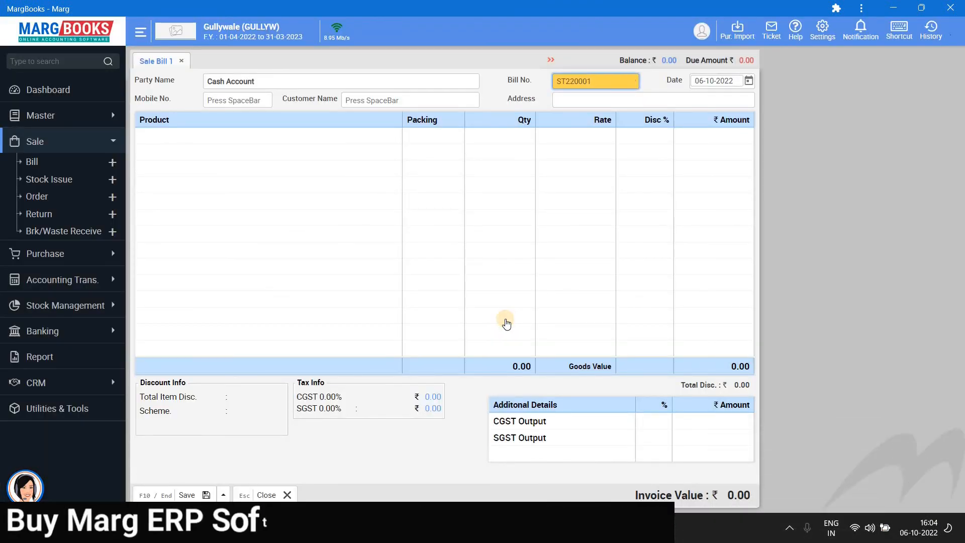
key(Return)
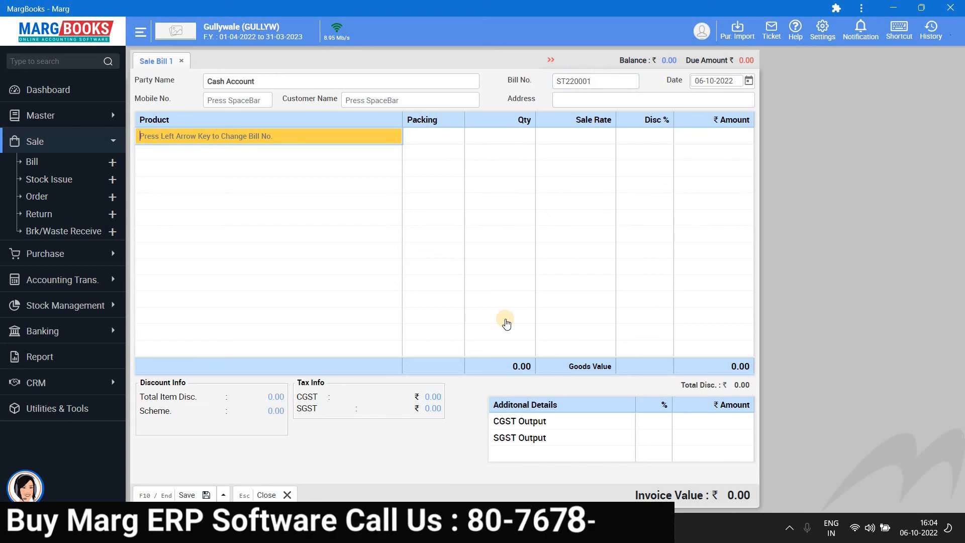
key(Escape)
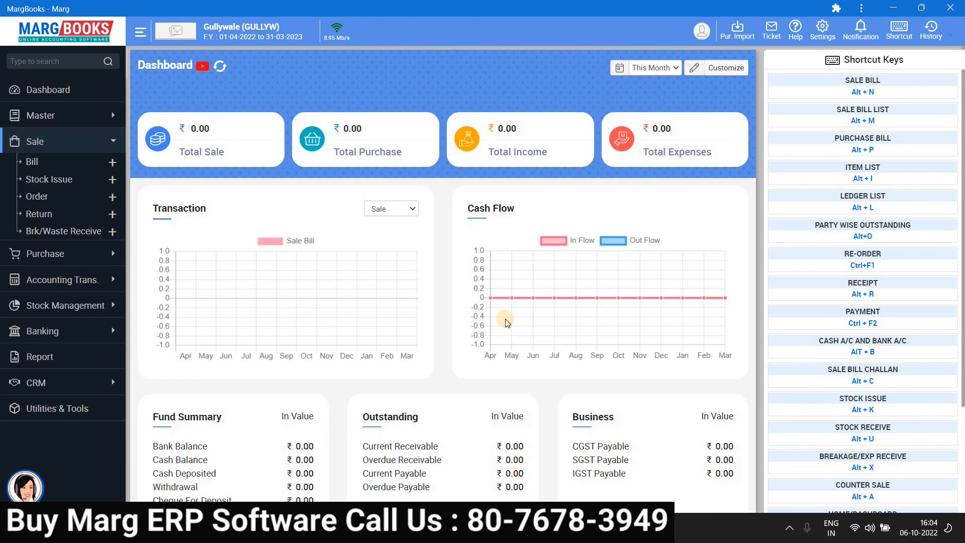
Step: Start a new sale bill for Cash Account using the WHOLESALE series
key(alt+n)
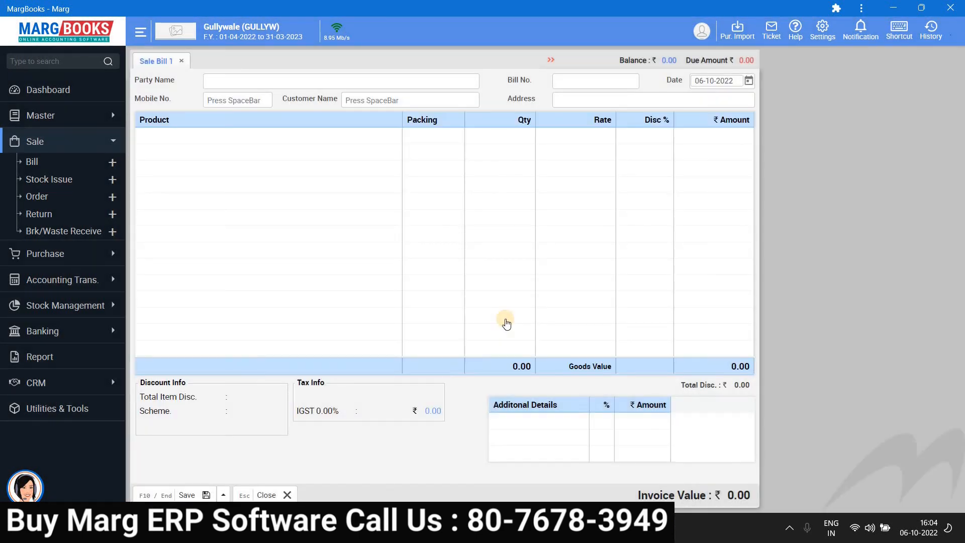
key(Return)
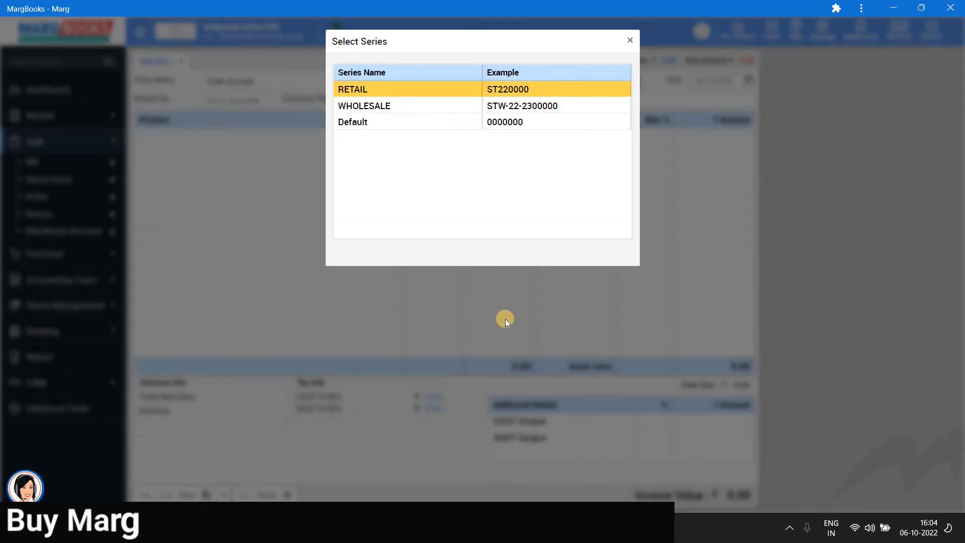
key(Down)
key(Return)
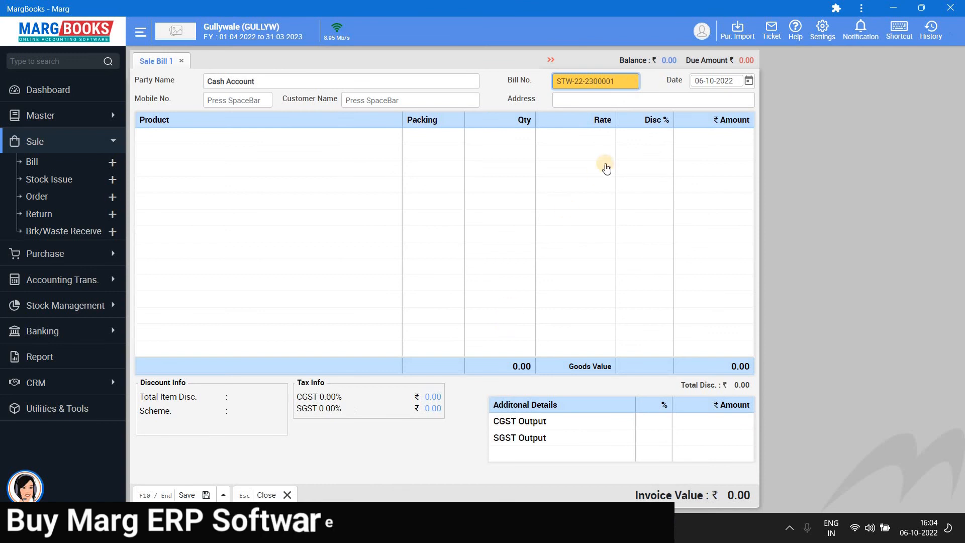